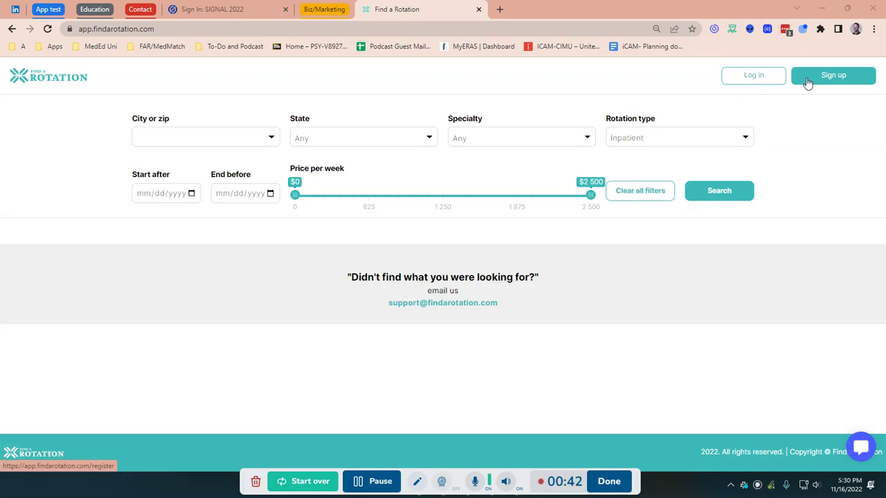
Sign in with LinkedIn and open a blank form for adding a new rotation.
left_click(763, 77)
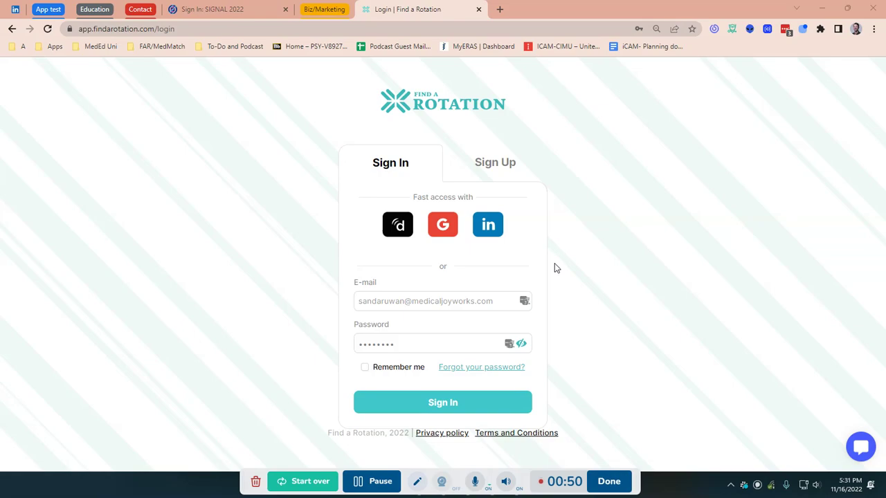
left_click(490, 227)
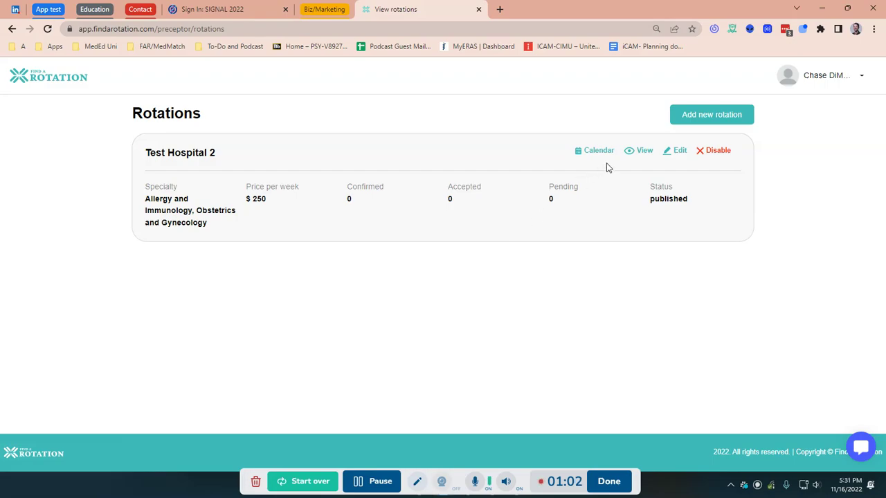
left_click(698, 116)
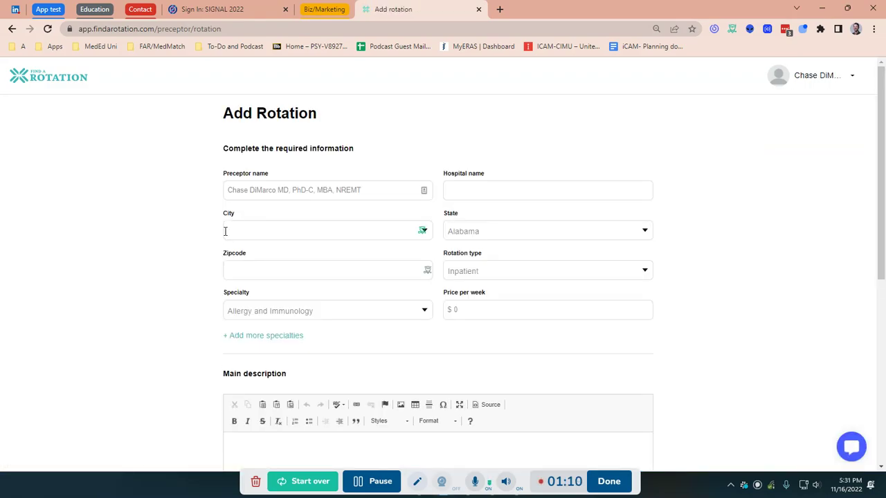
Enter hospital name Test hospital, its city, state Nevada, zip code and a $500 weekly price, plus description headings for expectations, site demographics and required information.
left_click(473, 310)
type("500")
left_click(383, 483)
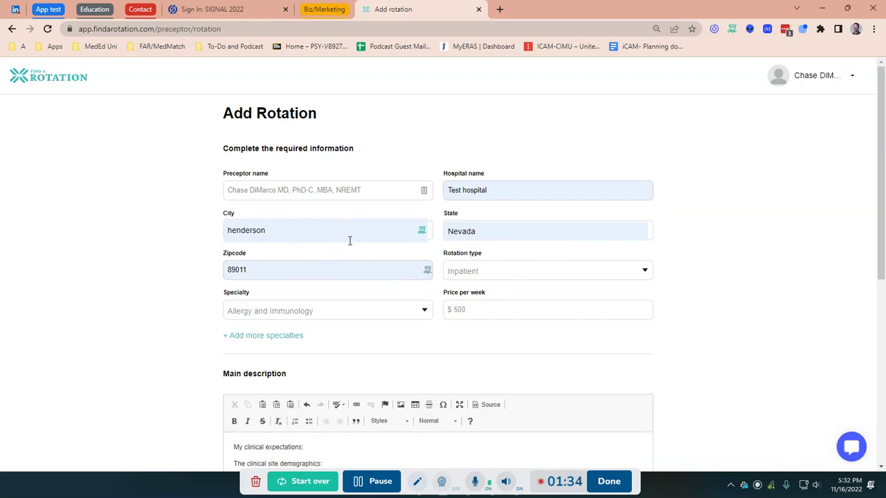
Examine the choices offered for the state and the rotation type, keeping Nevada and Inpatient.
left_click(544, 236)
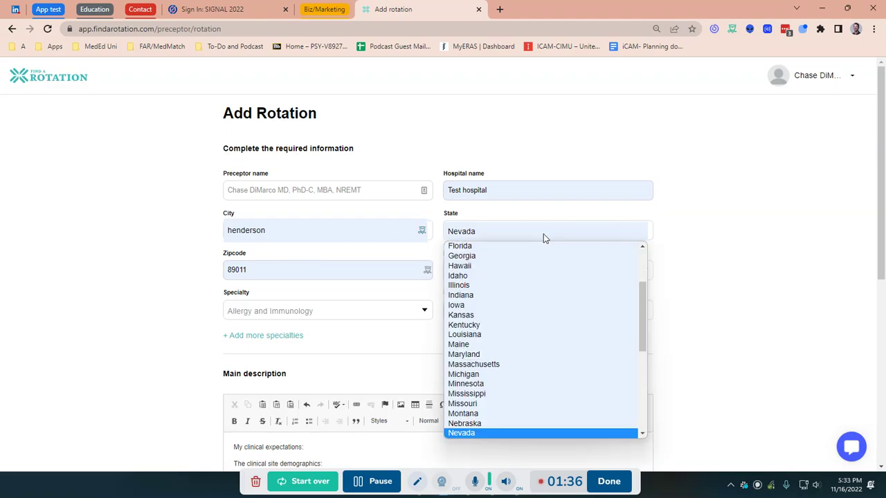
left_click(728, 227)
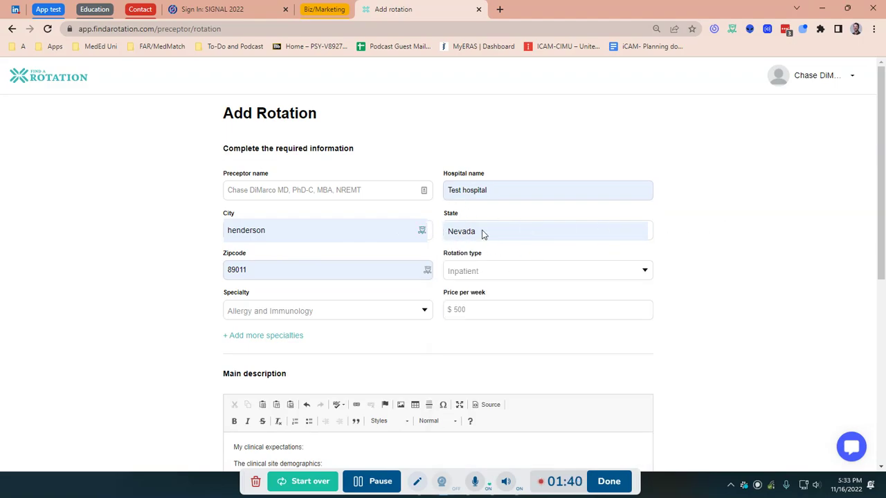
left_click(488, 270)
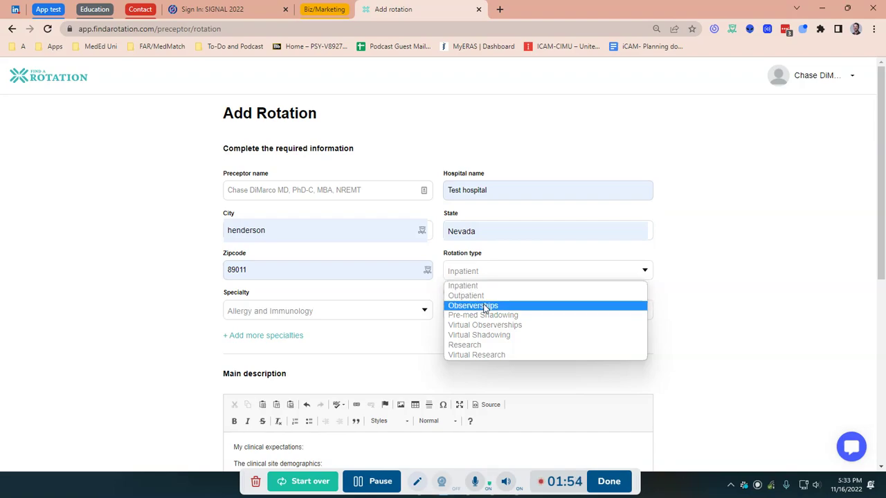
left_click(697, 310)
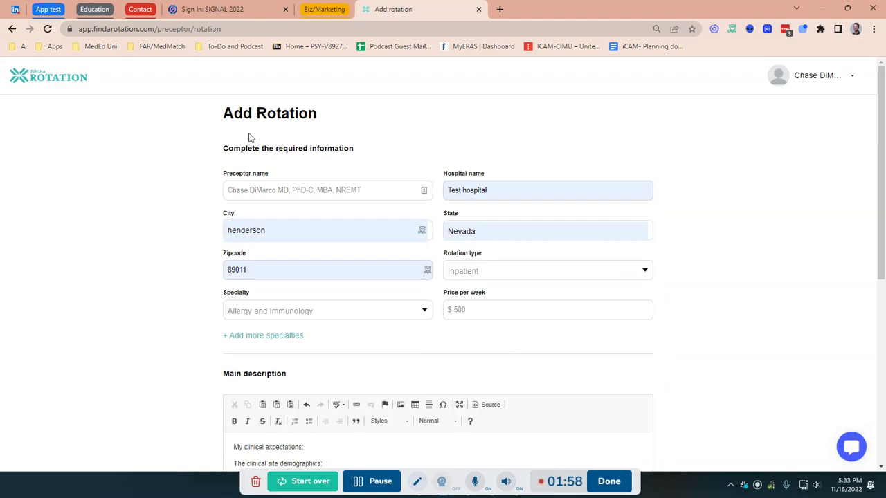
Add Hepatology as a second specialty for the rotation.
left_click(272, 336)
left_click(346, 342)
left_click(287, 270)
Require Drug Screen, Liability Insurance, School Transcripts and PALS Certificate as documents for the rotation.
scroll(682, 322, "down", 4)
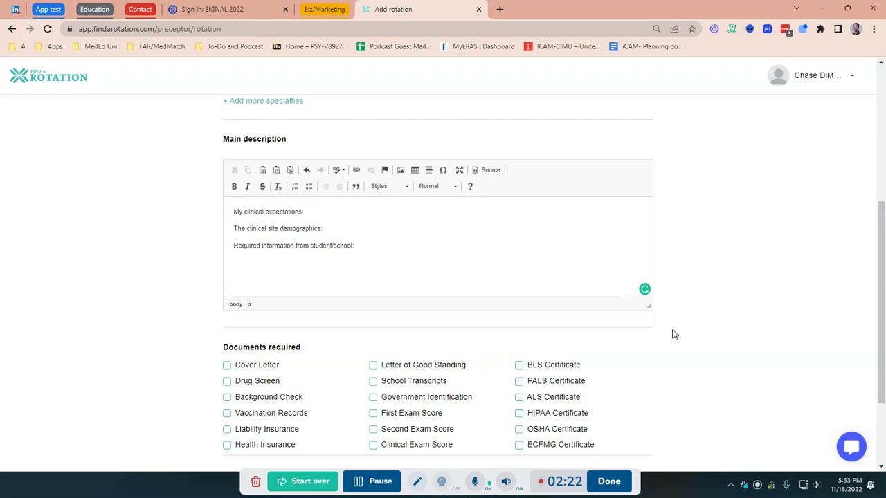
scroll(572, 315, "down", 1)
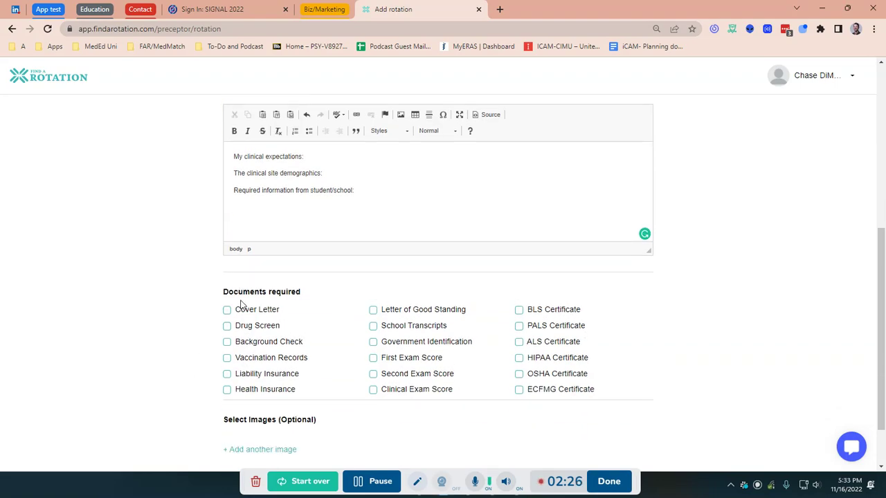
left_click(228, 326)
left_click(228, 375)
left_click(374, 327)
left_click(520, 327)
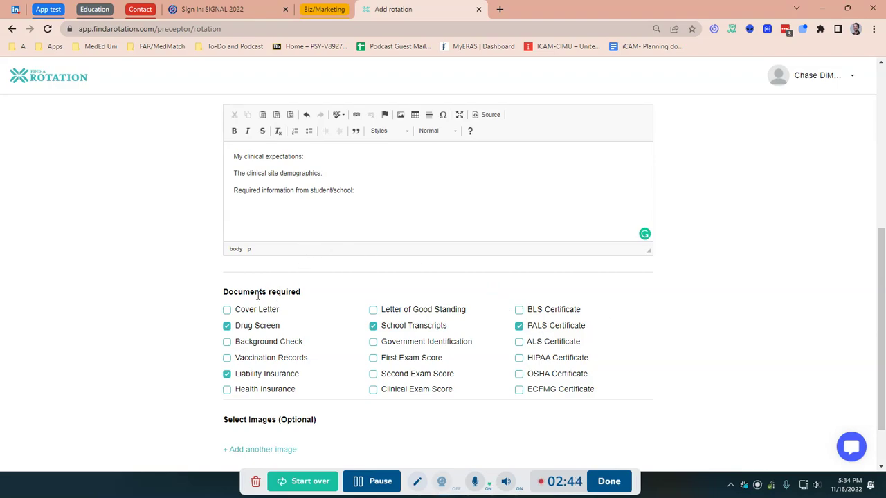
Review the completed rotation form and save the new rotation.
scroll(259, 291, "down", 2)
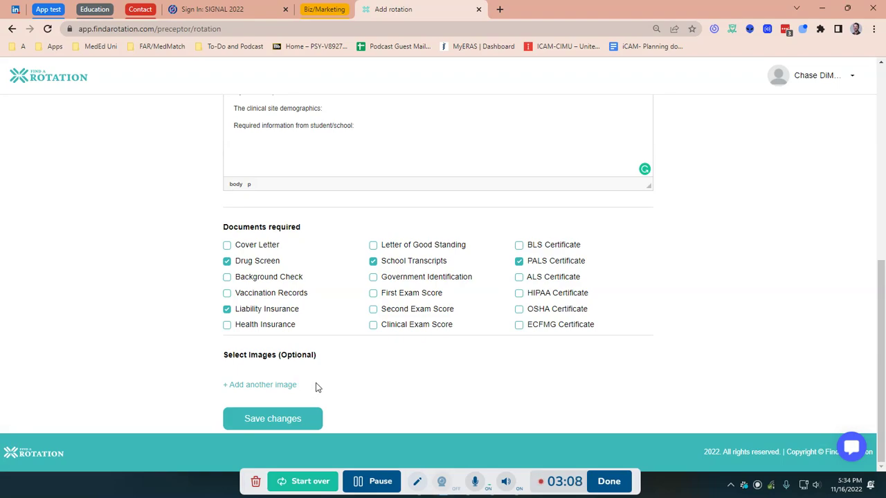
left_click(310, 419)
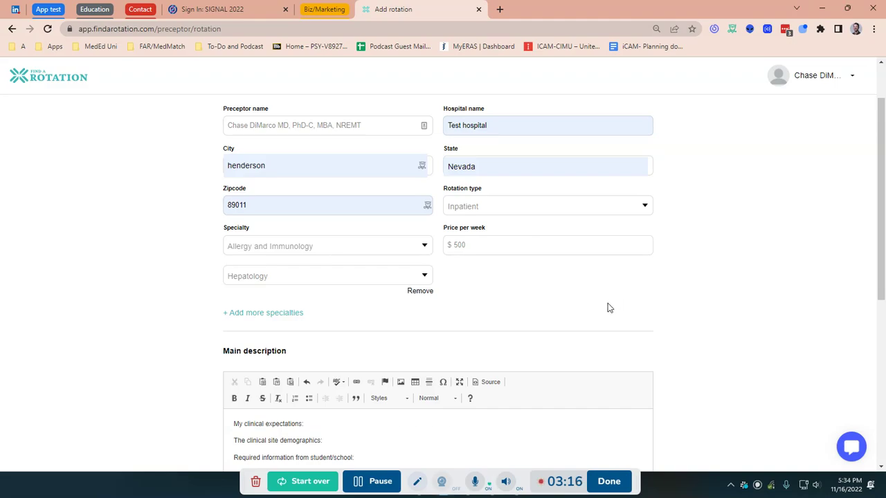
scroll(606, 310, "down", 1)
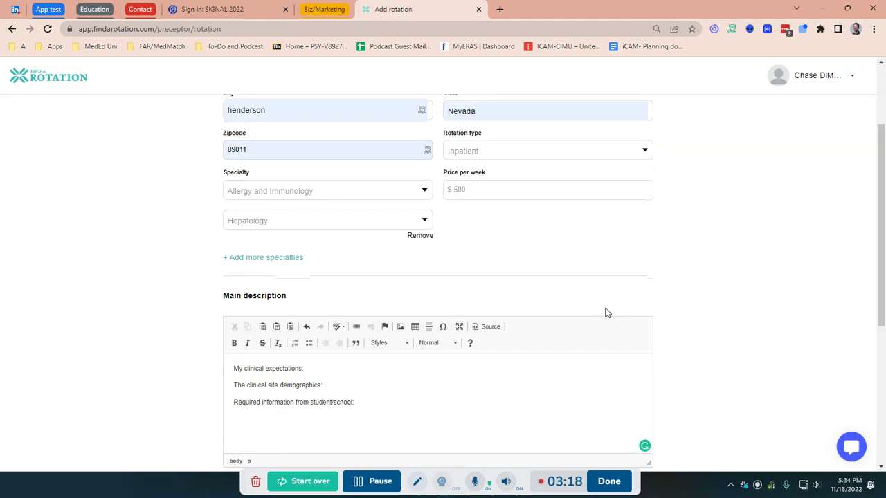
scroll(606, 313, "down", 5)
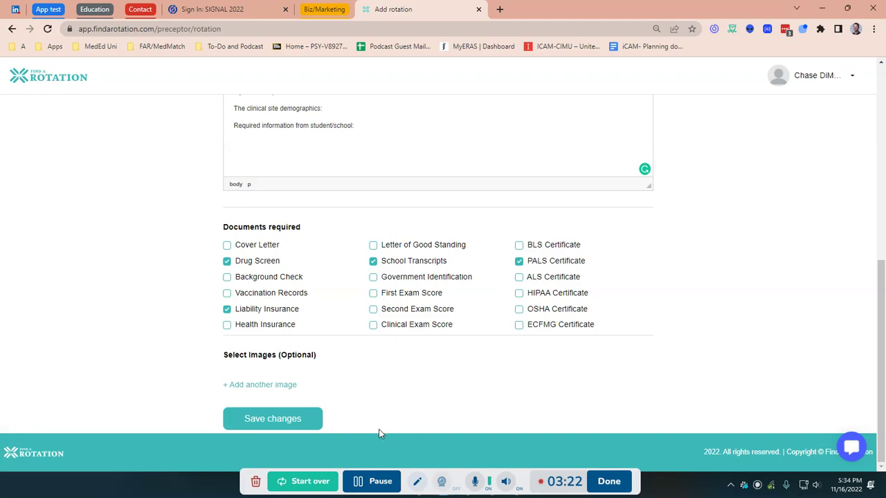
left_click(297, 420)
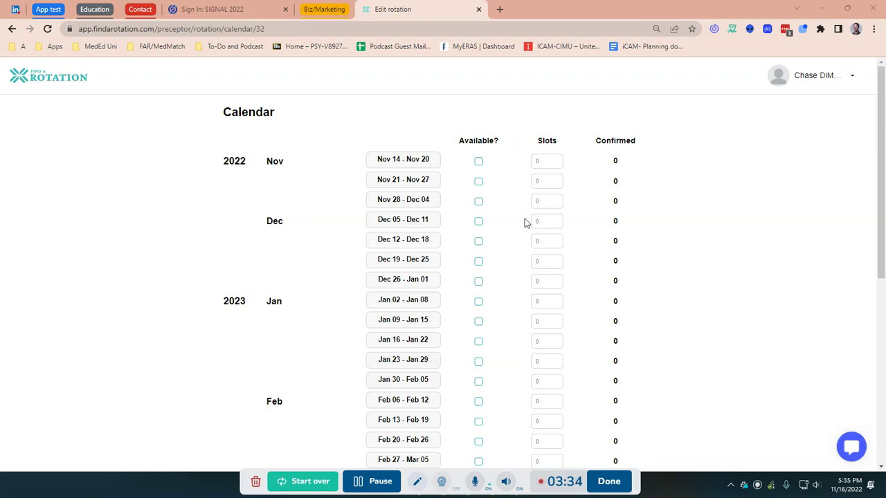
Mark the weeks Nov 21 - Nov 27, Nov 28 - Dec 04 and Dec 05 - Dec 11 as available.
left_click(477, 183)
left_click(479, 202)
left_click(478, 223)
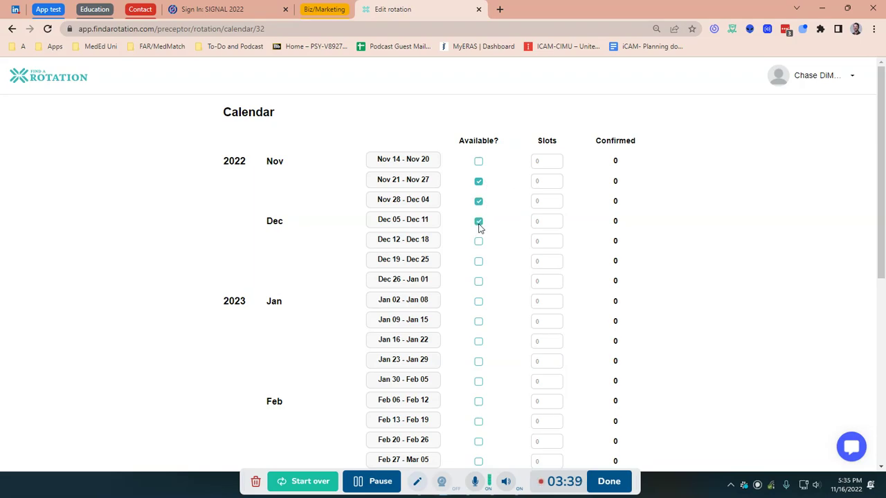
Set the slots to 1 for Nov 21 - Nov 27 and to 3 for both Nov 28 - Dec 04 and Dec 05 - Dec 11.
left_click(554, 181)
type("4")
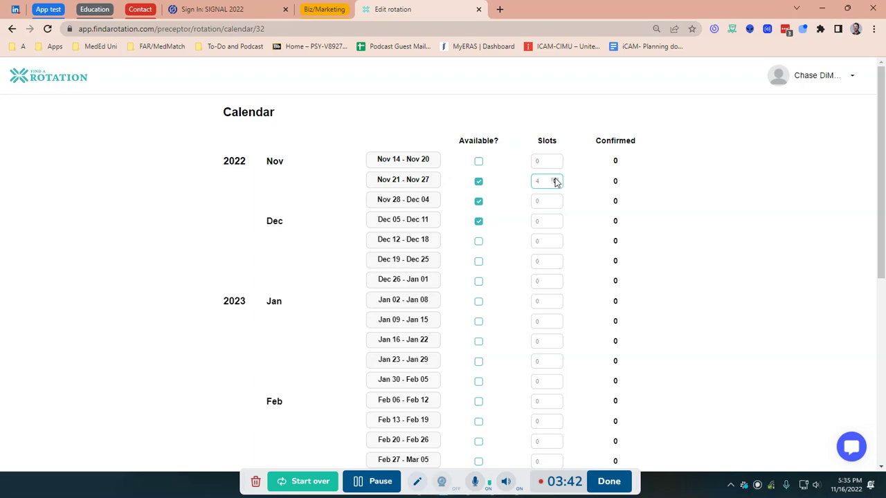
left_click(555, 184)
left_click(555, 199)
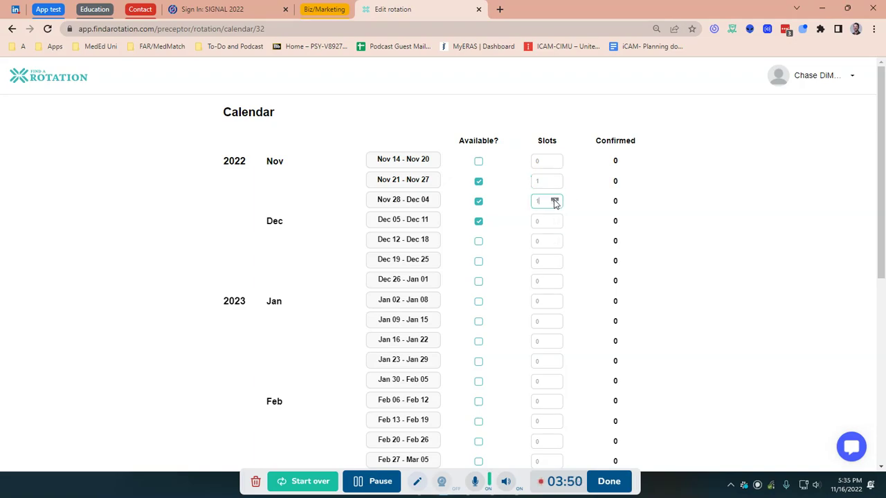
left_click(554, 220)
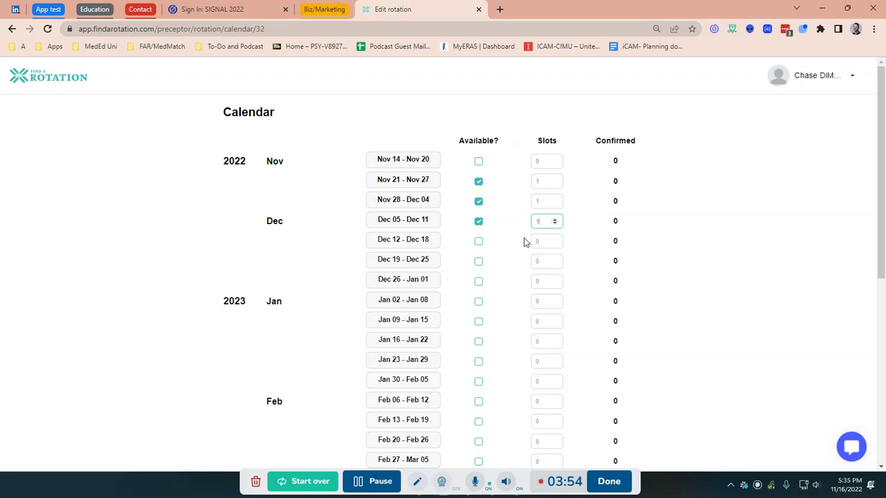
left_click(555, 198)
left_click(555, 199)
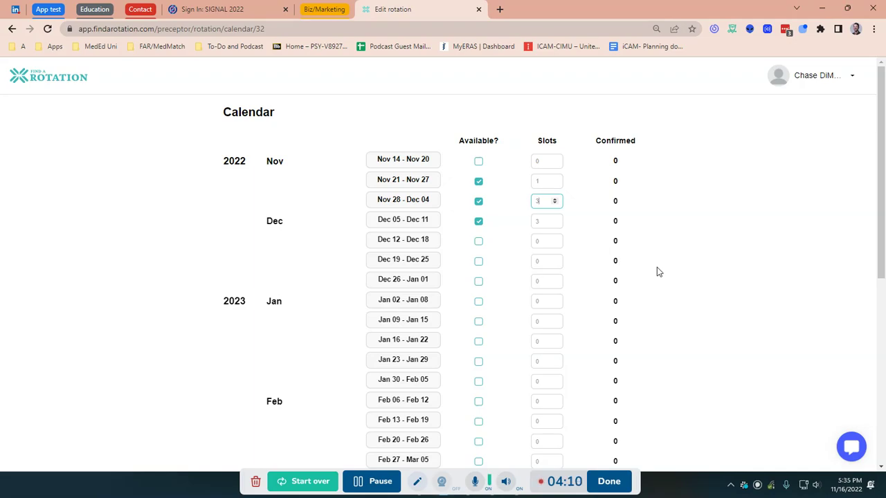
Save the rotation's calendar availability.
scroll(659, 271, "down", 3)
scroll(658, 270, "down", 3)
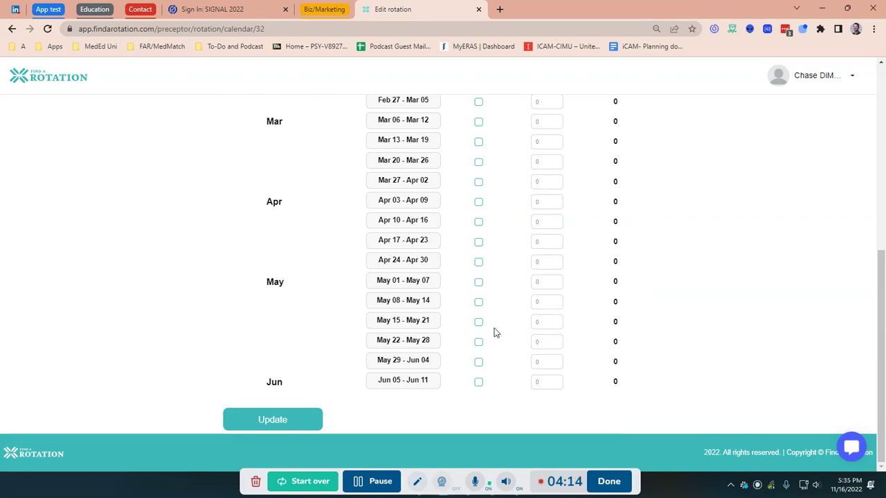
left_click(286, 421)
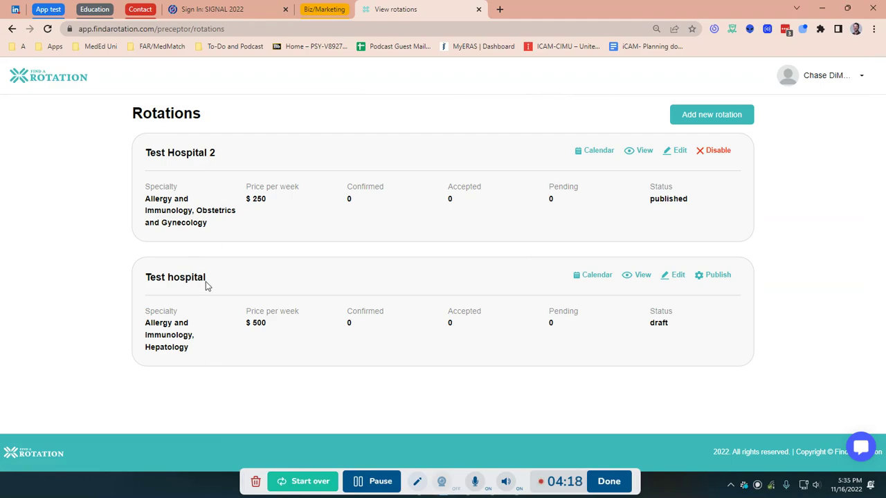
Check the weekly price of the draft Test hospital rotation and open its detail page.
left_click_drag(247, 324, 267, 328)
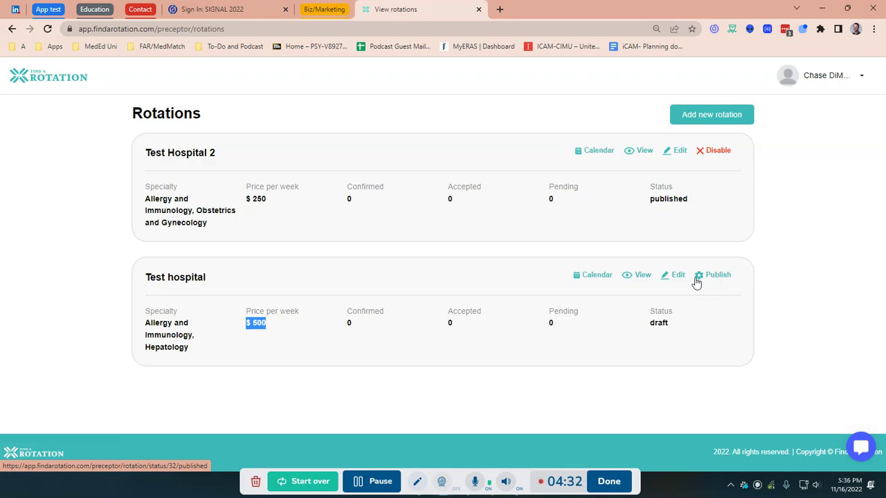
left_click(643, 275)
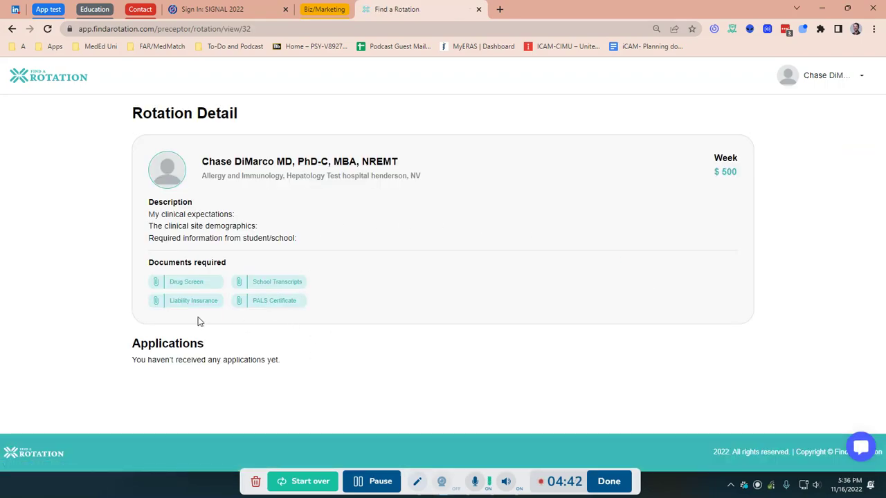